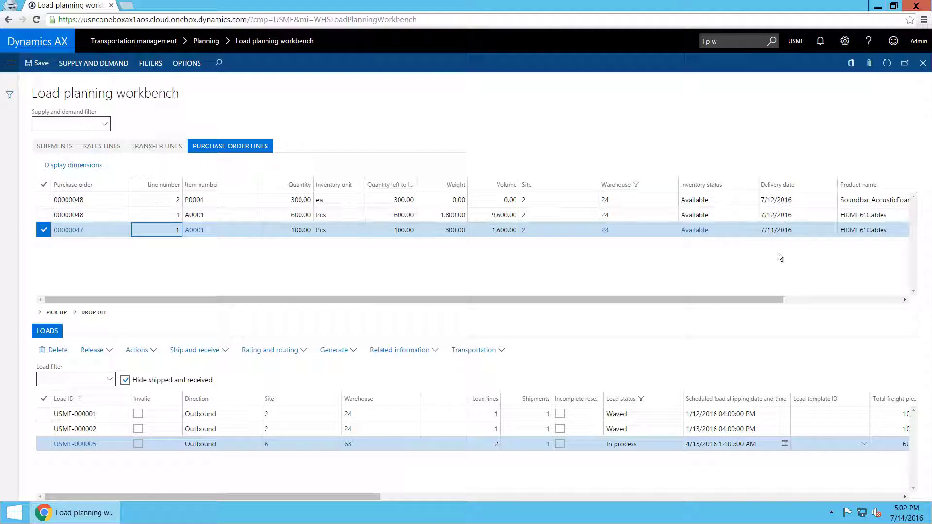
- Select all three purchase order lines and bring up the Supply and demand actions
{"action": "left_click", "coordinate": [43, 185]}
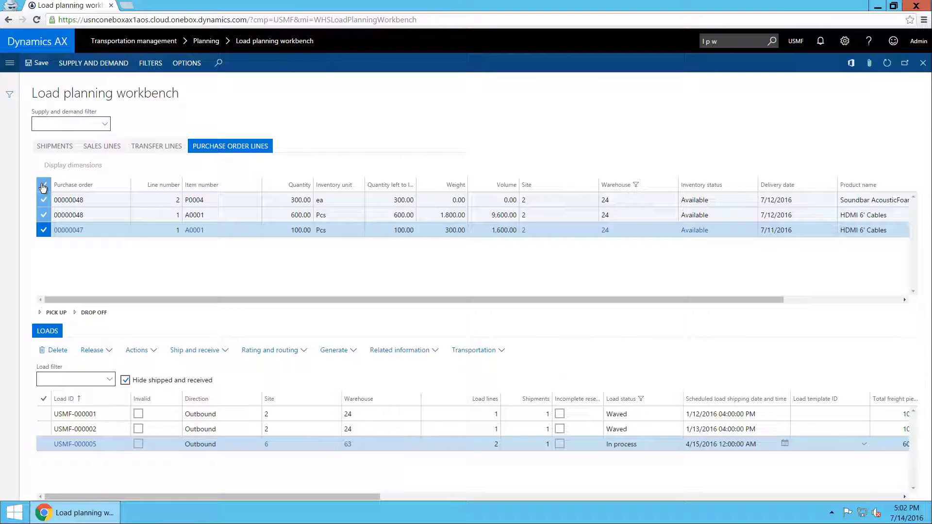
{"action": "left_click", "coordinate": [74, 64]}
- Create a new load from the selected lines using Stnd Load Template, accepting the capacity warning
{"action": "left_click", "coordinate": [55, 94]}
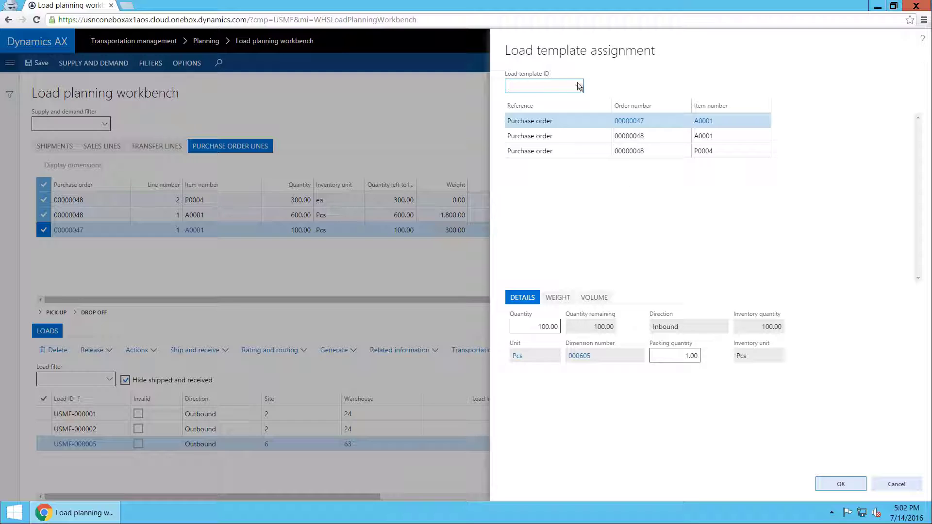
{"action": "left_click", "coordinate": [578, 86]}
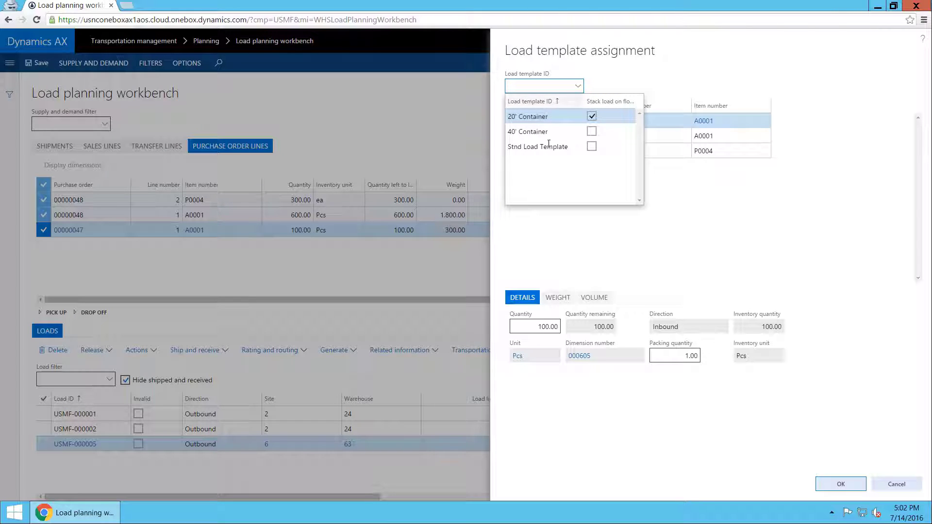
{"action": "left_click", "coordinate": [545, 145]}
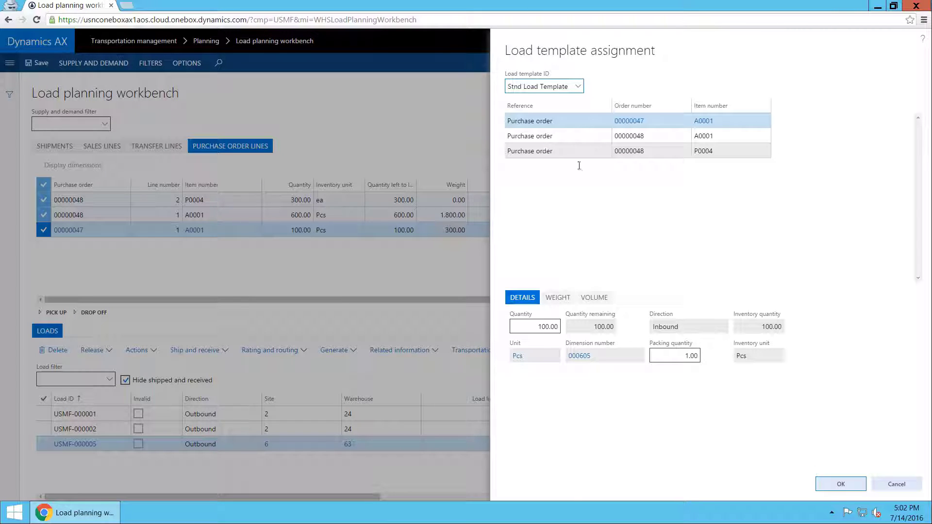
{"action": "left_click", "coordinate": [837, 484]}
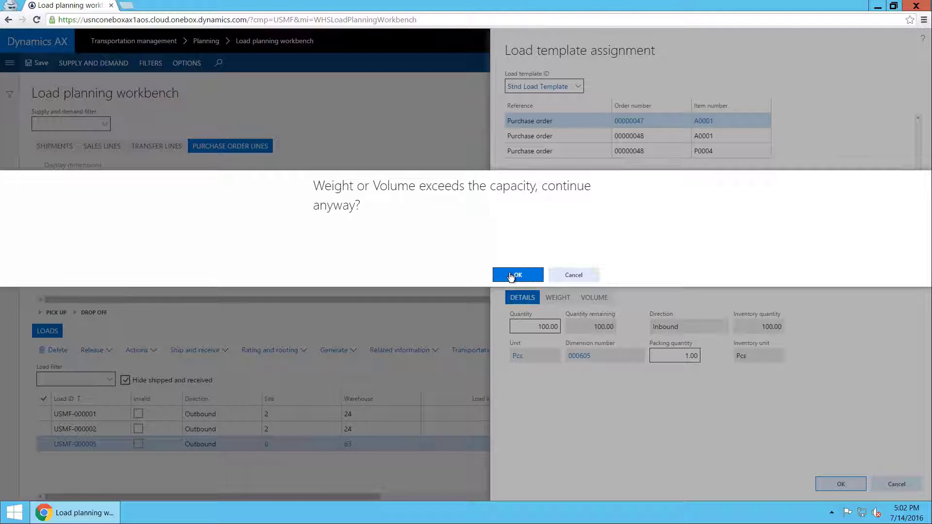
{"action": "left_click", "coordinate": [510, 276]}
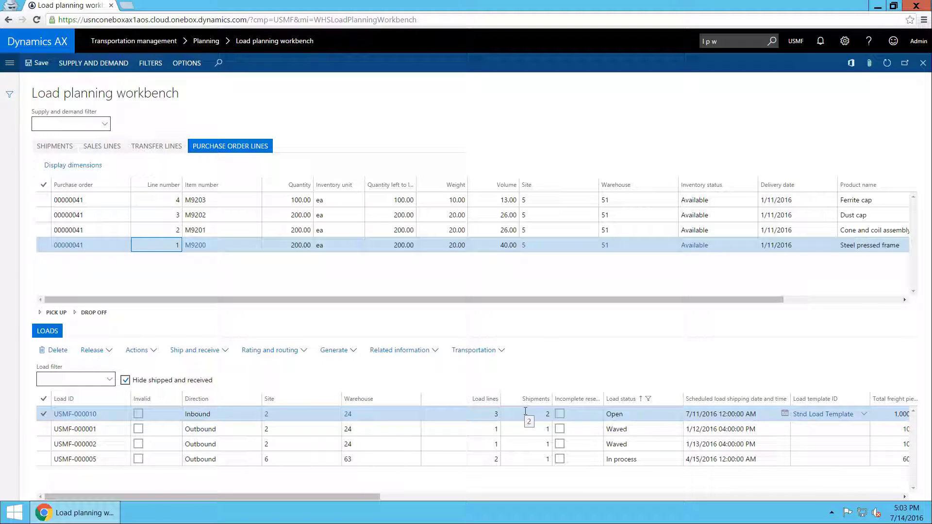
- Open load USMF-000010 and review the details of shipment USMF-000010
{"action": "left_click", "coordinate": [69, 412]}
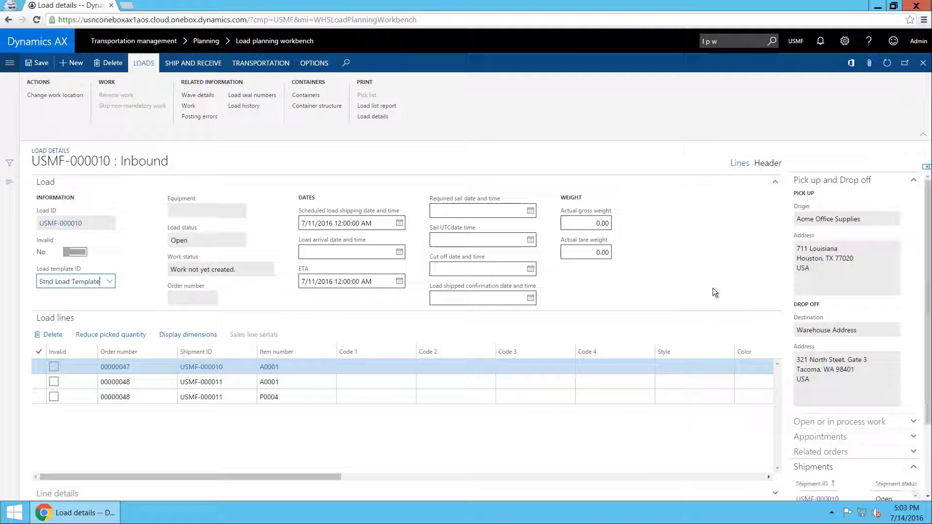
{"action": "scroll", "coordinate": [854, 335], "scroll_direction": "down", "scroll_amount": 4}
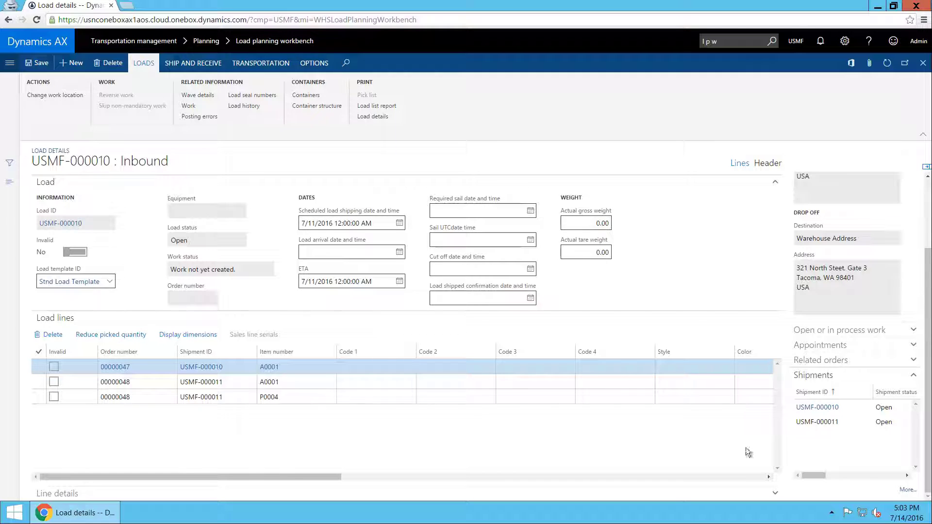
{"action": "left_click", "coordinate": [823, 407]}
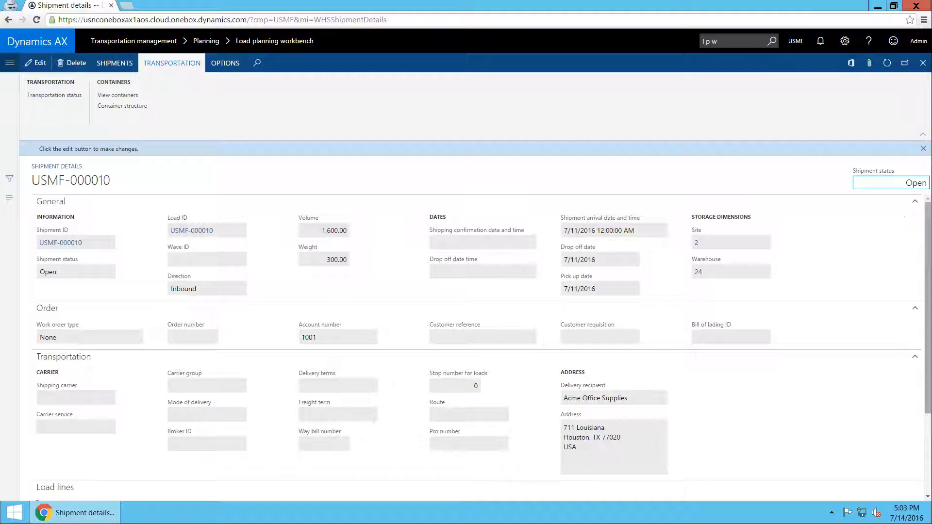
{"action": "scroll", "coordinate": [927, 311], "scroll_direction": "down", "scroll_amount": 3}
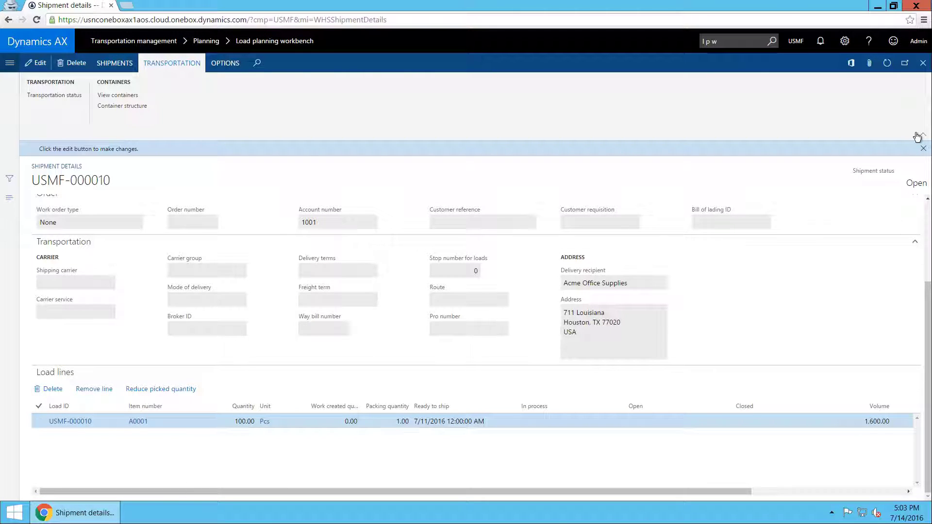
{"action": "left_click", "coordinate": [923, 64]}
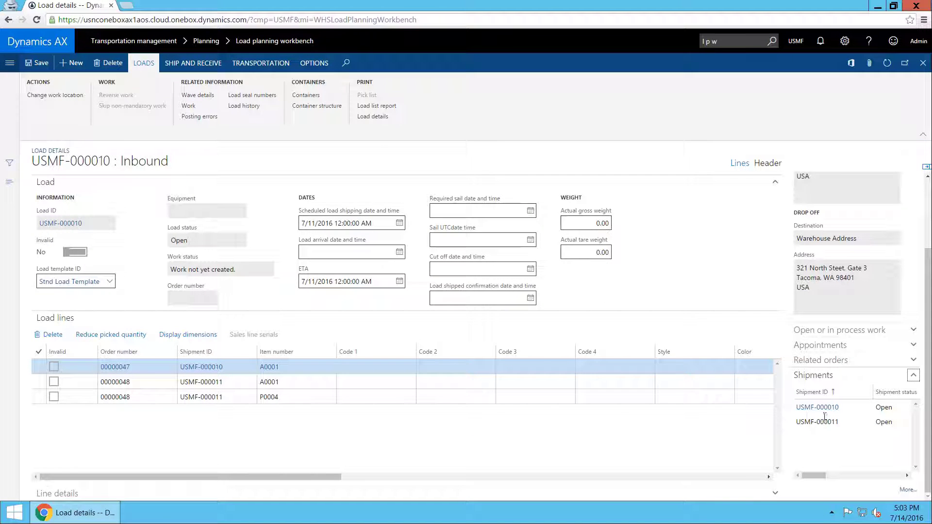
- Review the details of the second shipment, USMF-000011
{"action": "left_click", "coordinate": [819, 422]}
{"action": "left_click", "coordinate": [818, 422]}
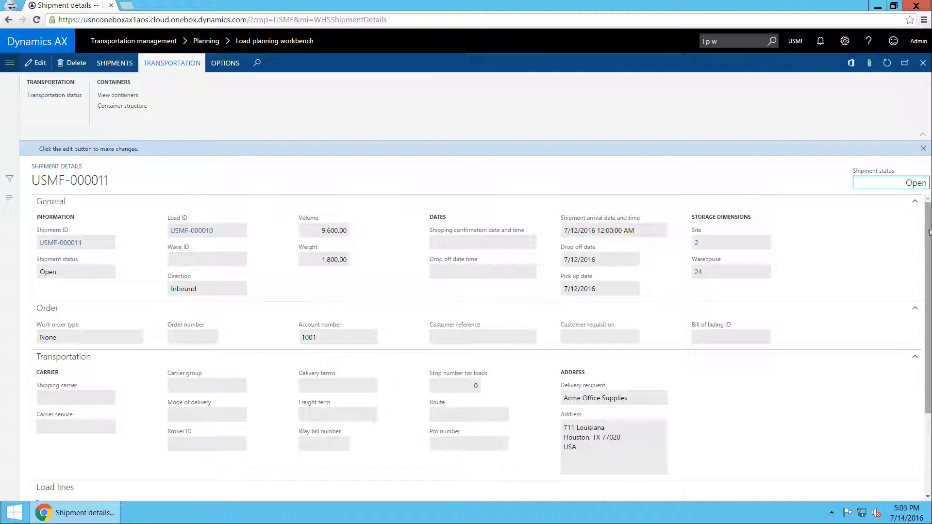
{"action": "scroll", "coordinate": [743, 294], "scroll_direction": "down", "scroll_amount": 3}
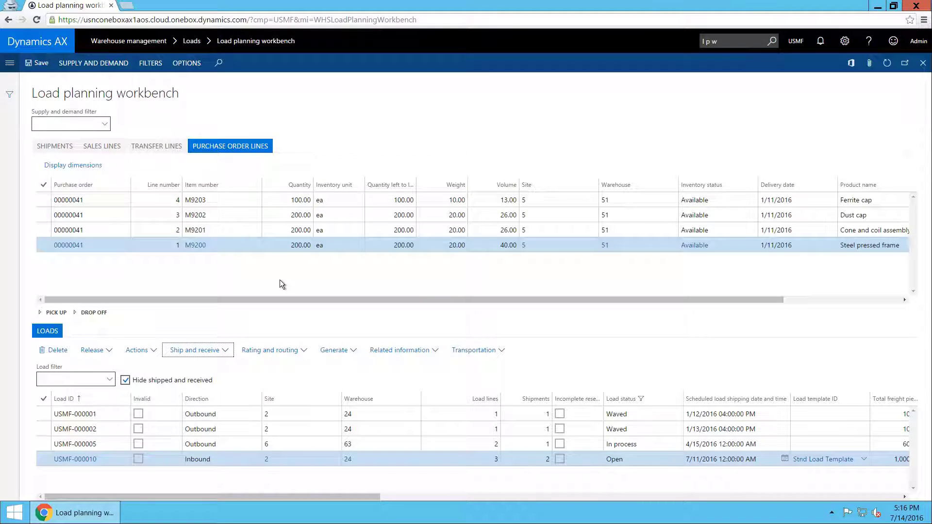
- Show the Ship and receive actions for inbound load USMF-000010
{"action": "left_click", "coordinate": [206, 351]}
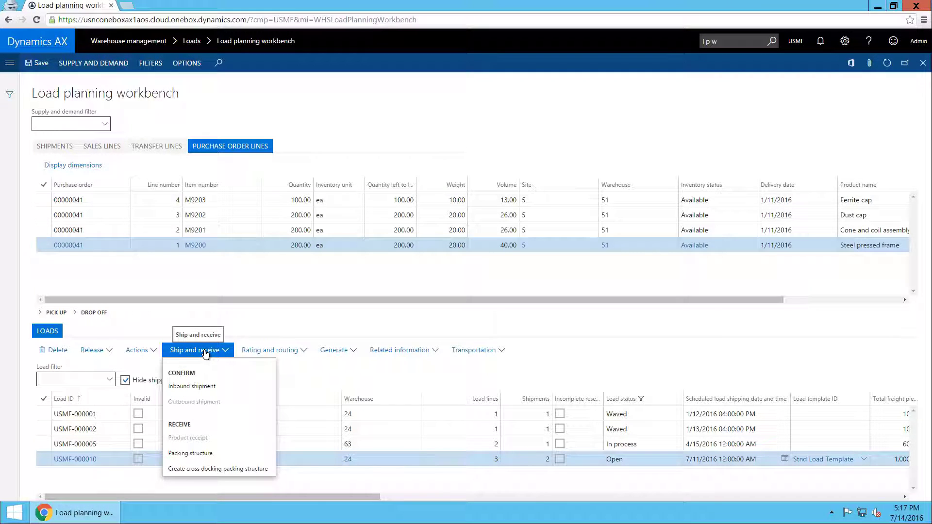
- Open the packing structure and create pallet LP_ASN_001 for shipment USMF-000010
{"action": "left_click", "coordinate": [220, 453]}
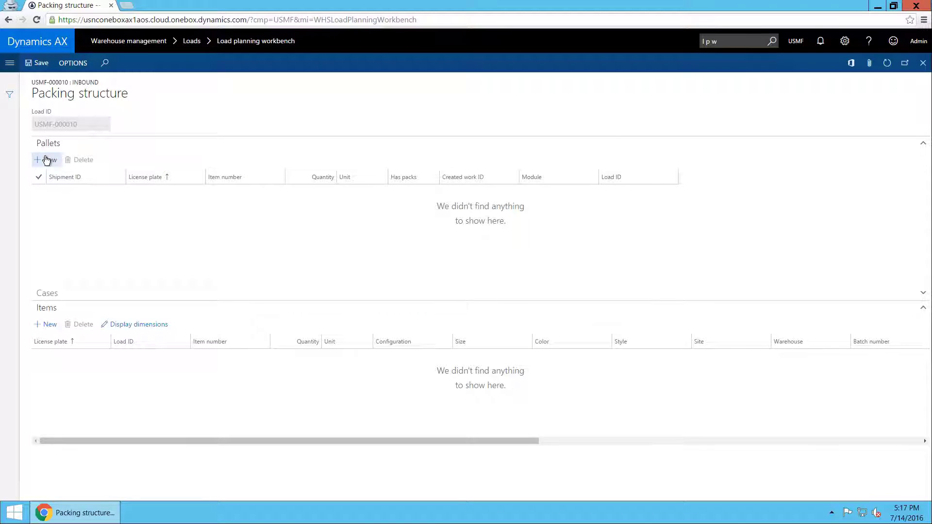
{"action": "left_click", "coordinate": [46, 159]}
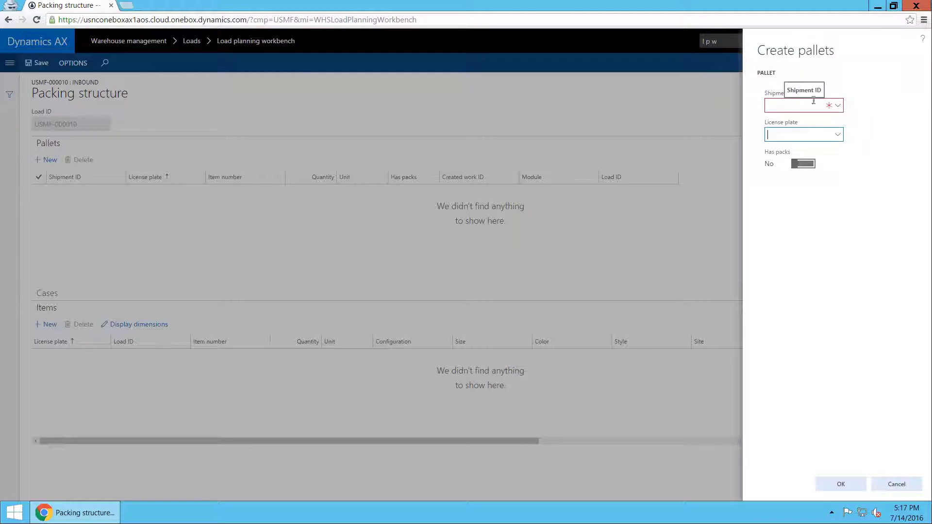
{"action": "left_click", "coordinate": [840, 106]}
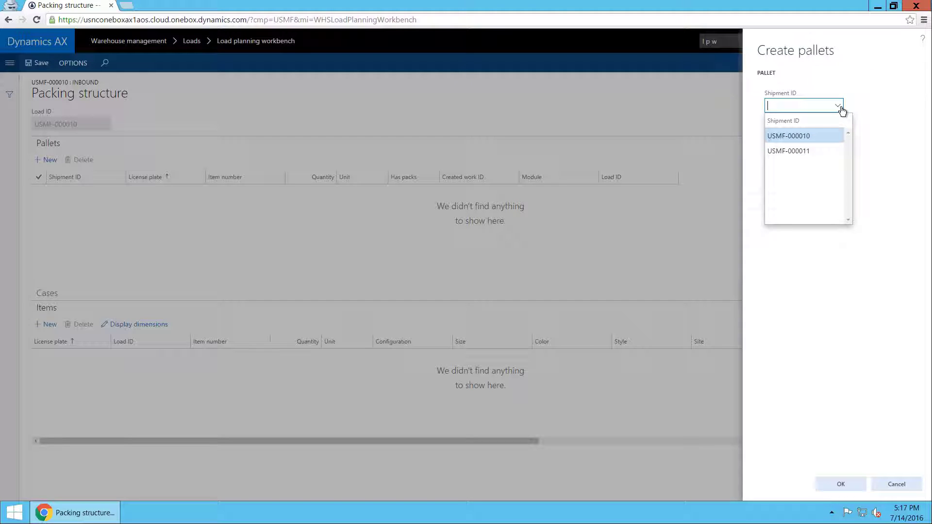
{"action": "left_click", "coordinate": [813, 136]}
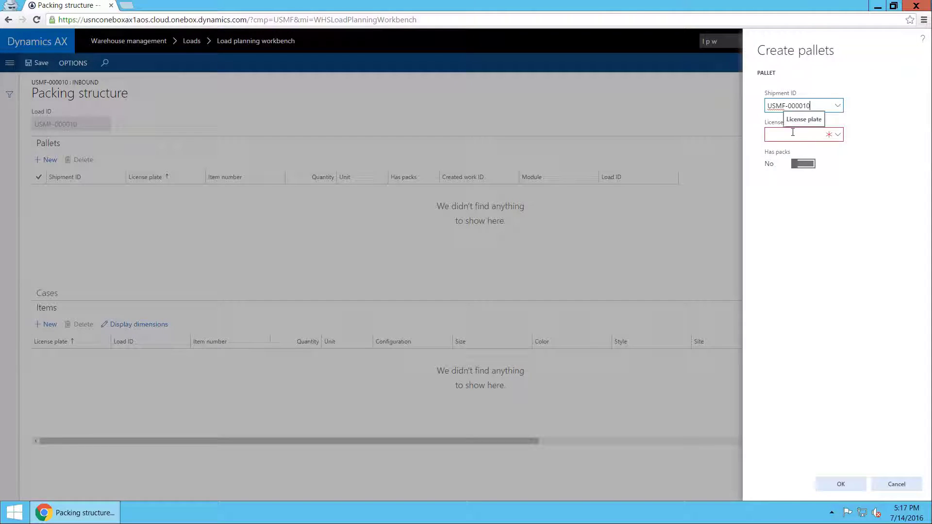
{"action": "type", "text": "LP_ASN_001"}
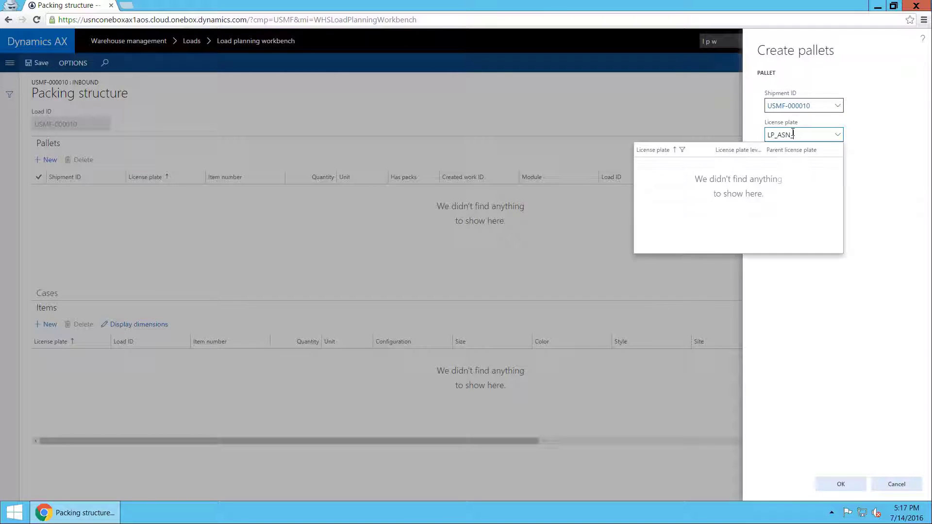
{"action": "left_click", "coordinate": [863, 131]}
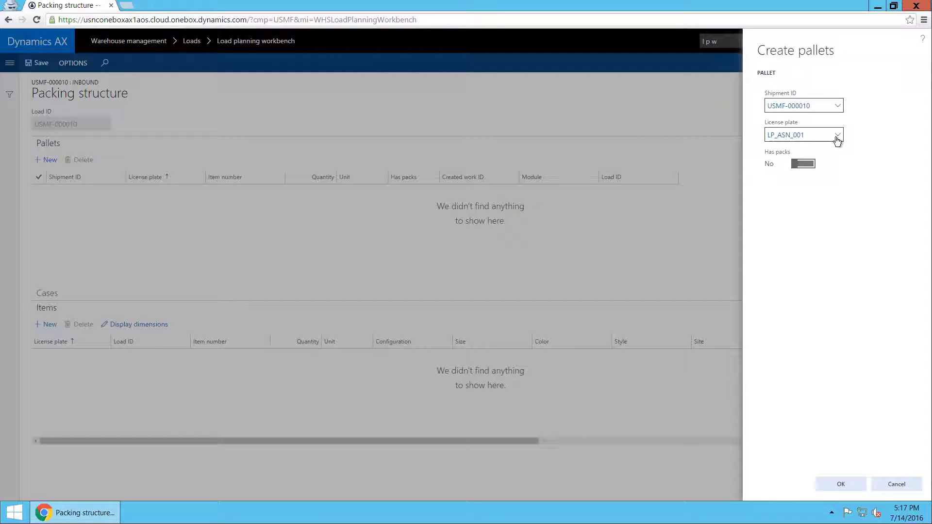
{"action": "left_click", "coordinate": [839, 484]}
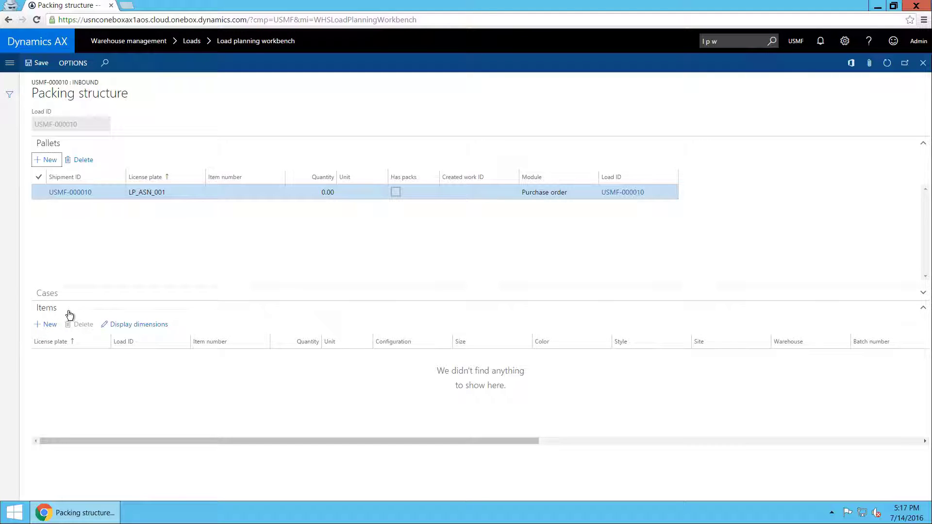
- Add 100 Pcs of item A0001 to pallet LP_ASN_001
{"action": "left_click", "coordinate": [48, 323]}
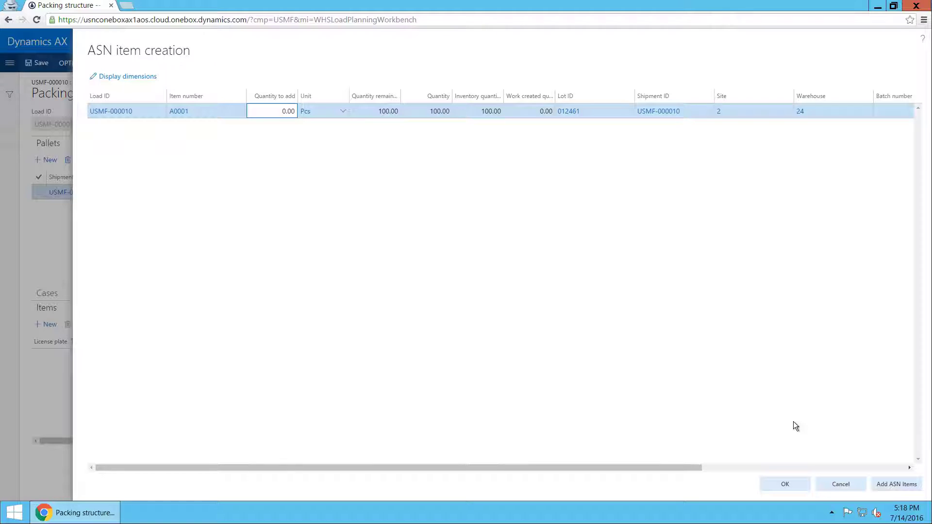
{"action": "left_click", "coordinate": [896, 484]}
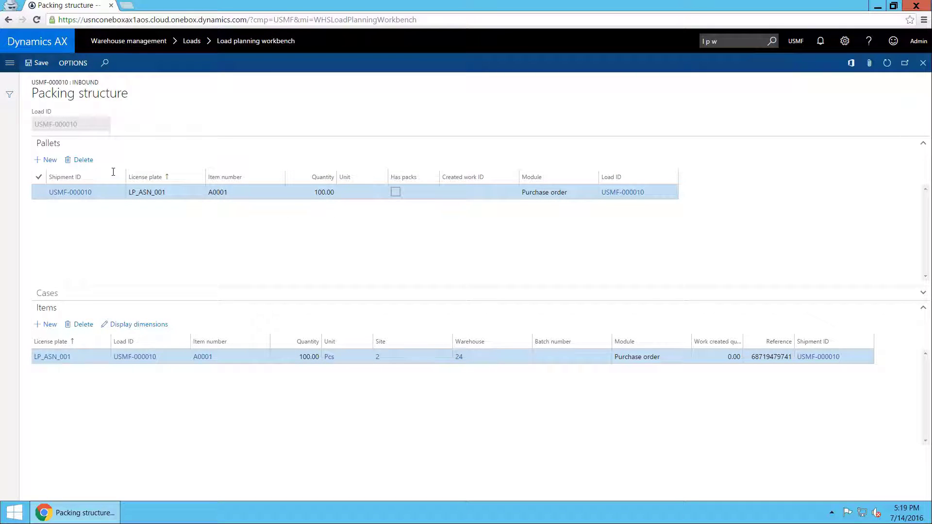
- Create a second pallet with license plate LP_ASN_001 for shipment USMF-000011, Has packs No
{"action": "left_click", "coordinate": [43, 161]}
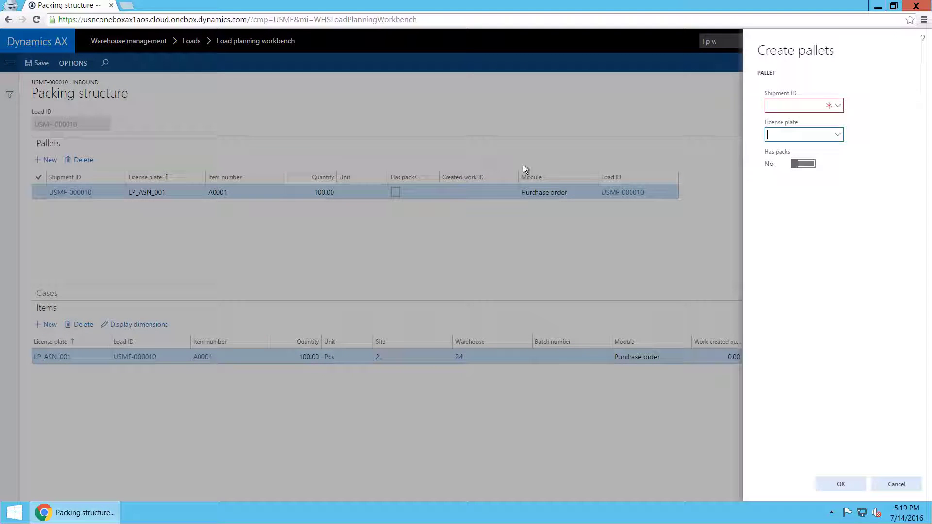
{"action": "left_click", "coordinate": [838, 107]}
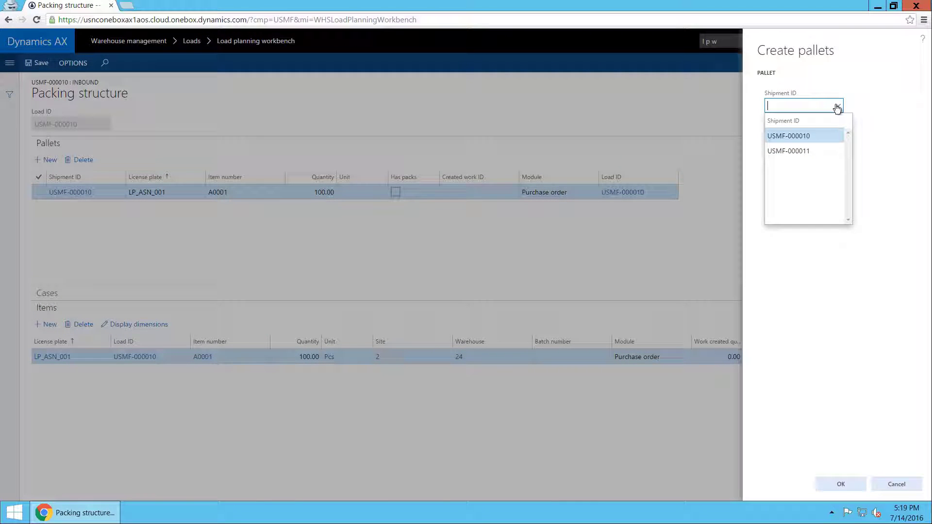
{"action": "left_click", "coordinate": [801, 147]}
{"action": "left_click", "coordinate": [803, 136]}
{"action": "type", "text": "LP_ASN_"}
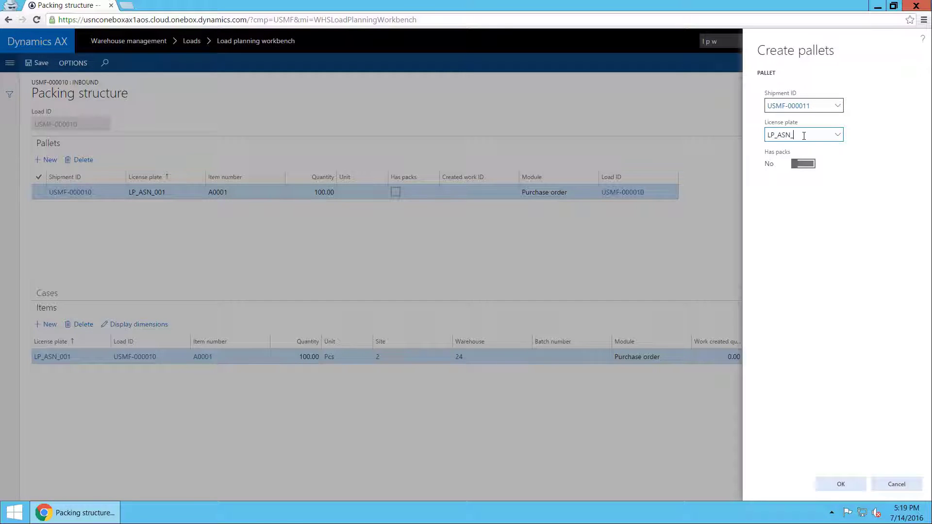
{"action": "type", "text": "0001"}
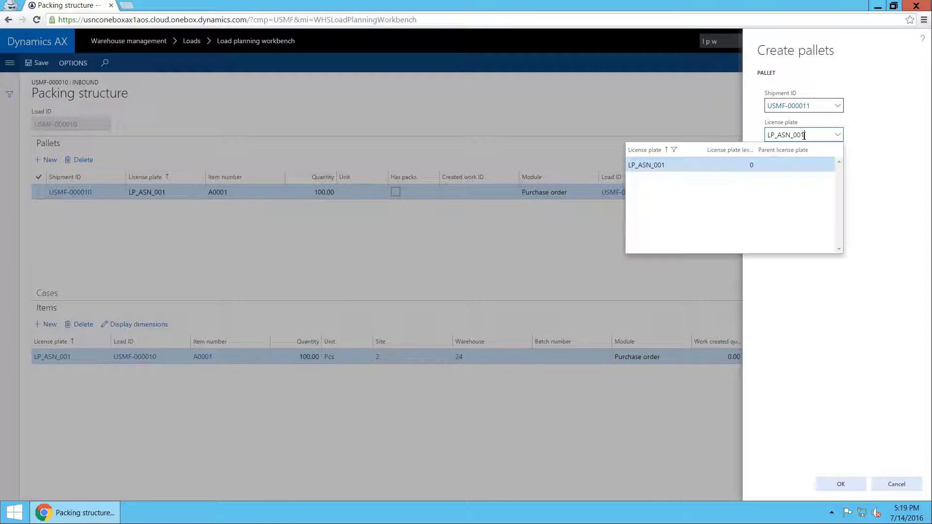
{"action": "left_click", "coordinate": [672, 165]}
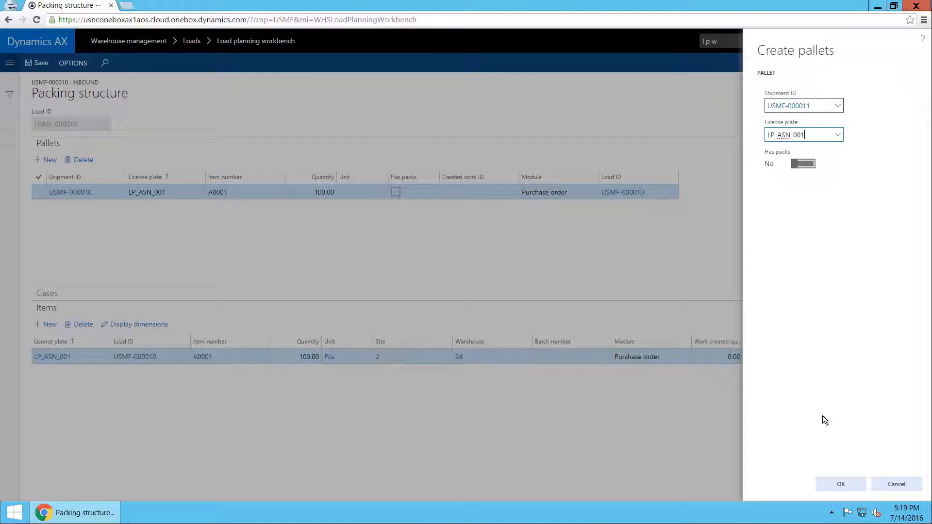
{"action": "left_click", "coordinate": [840, 484]}
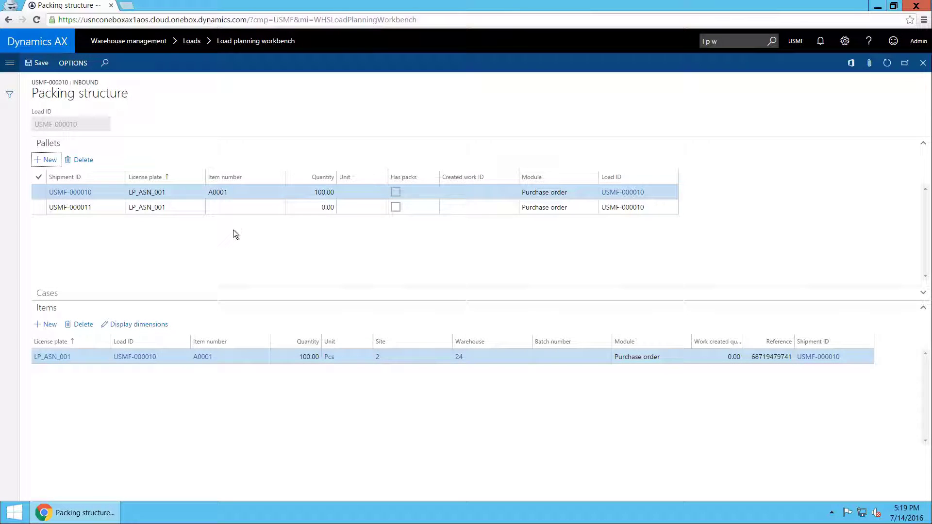
- For the USMF-000011 pallet, set quantities to add: 200 Pcs of A0001 and 300 ea of P0004
{"action": "left_click", "coordinate": [235, 208]}
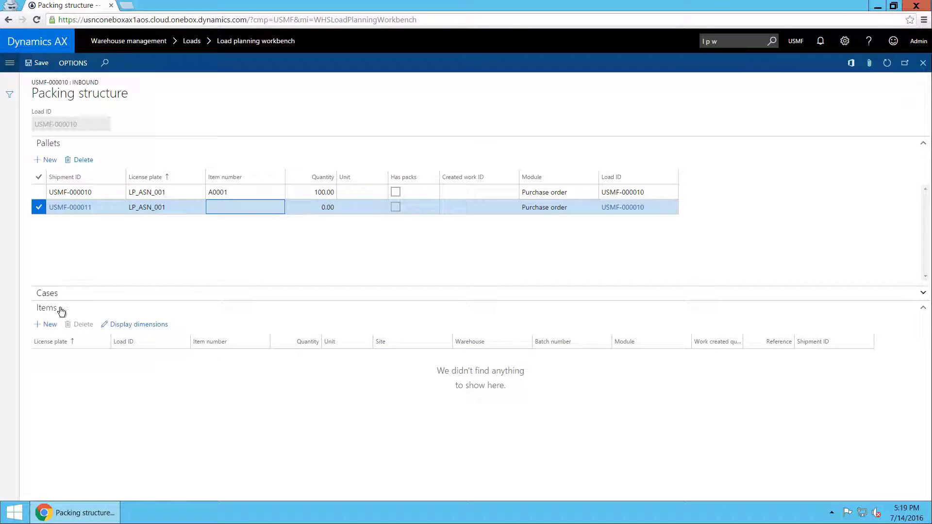
{"action": "left_click", "coordinate": [48, 323]}
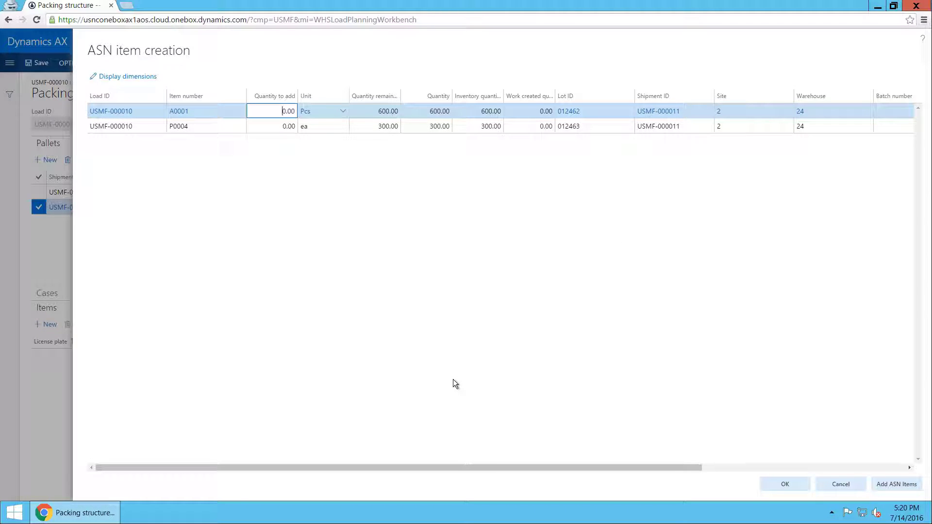
{"action": "key", "text": "BackSpace"}
{"action": "type", "text": "200"}
{"action": "key", "text": "Tab"}
{"action": "left_click", "coordinate": [273, 126]}
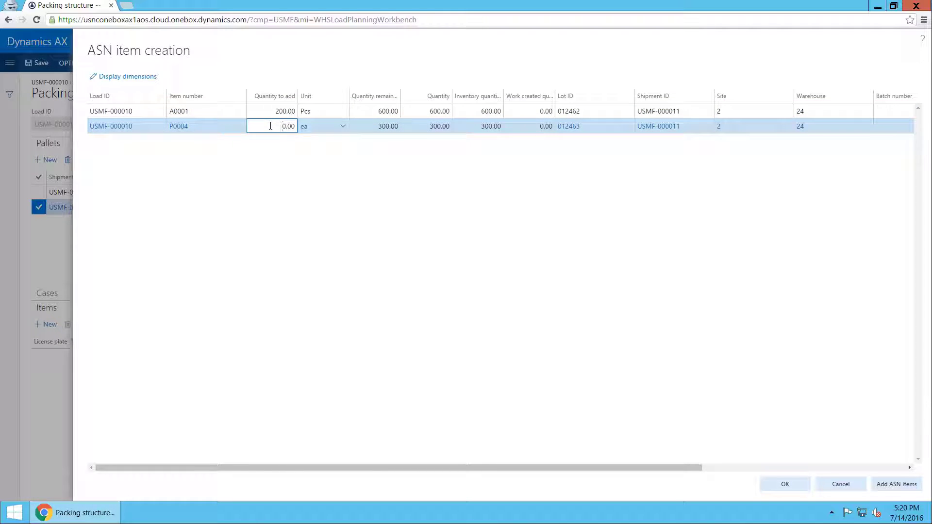
{"action": "type", "text": "300"}
{"action": "key", "text": "BackSpace"}
{"action": "key", "text": "Tab"}
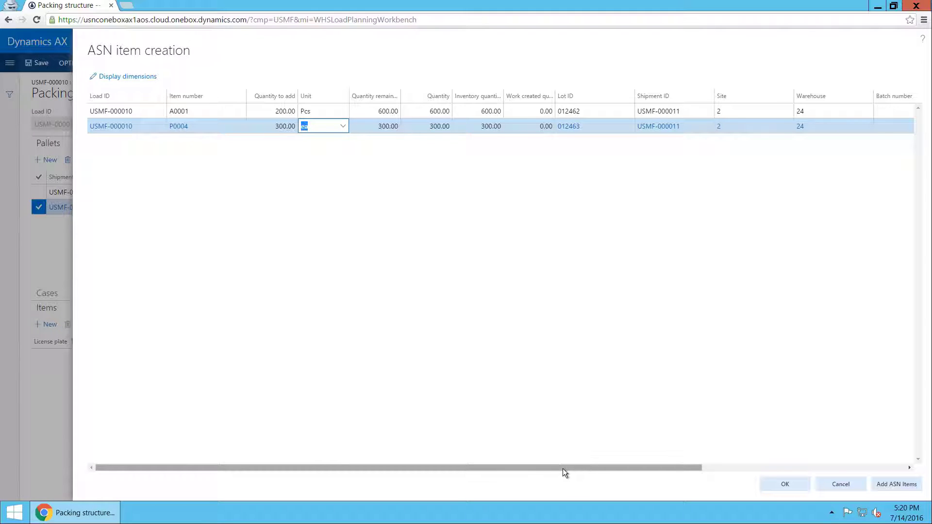
{"action": "left_click_drag", "start_coordinate": [563, 468], "coordinate": [782, 460]}
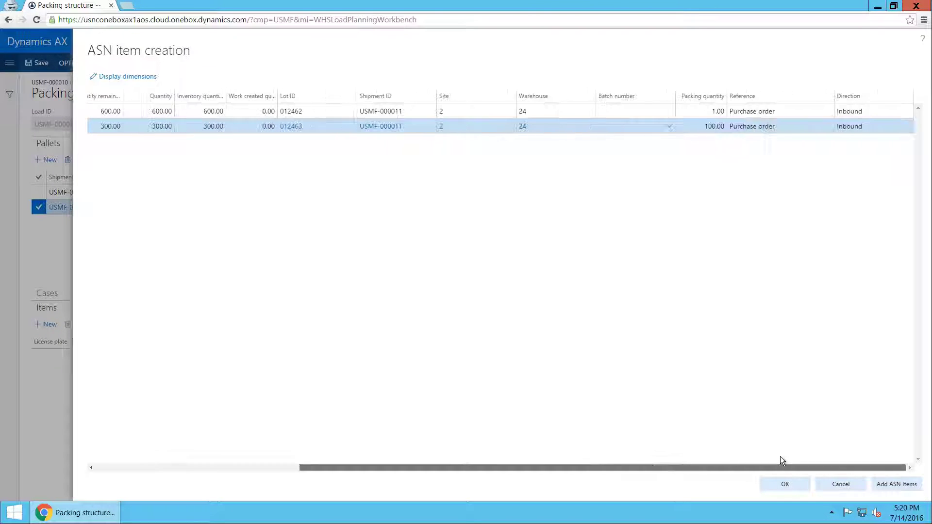
{"action": "left_click", "coordinate": [628, 126]}
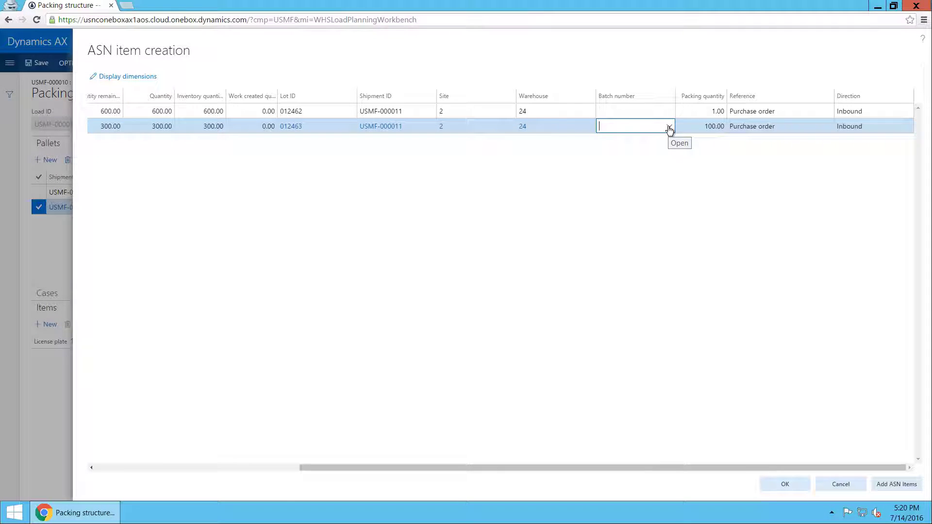
- Create batch BN0001 for item P0004 via the Batch number field's details
{"action": "right_click", "coordinate": [668, 126]}
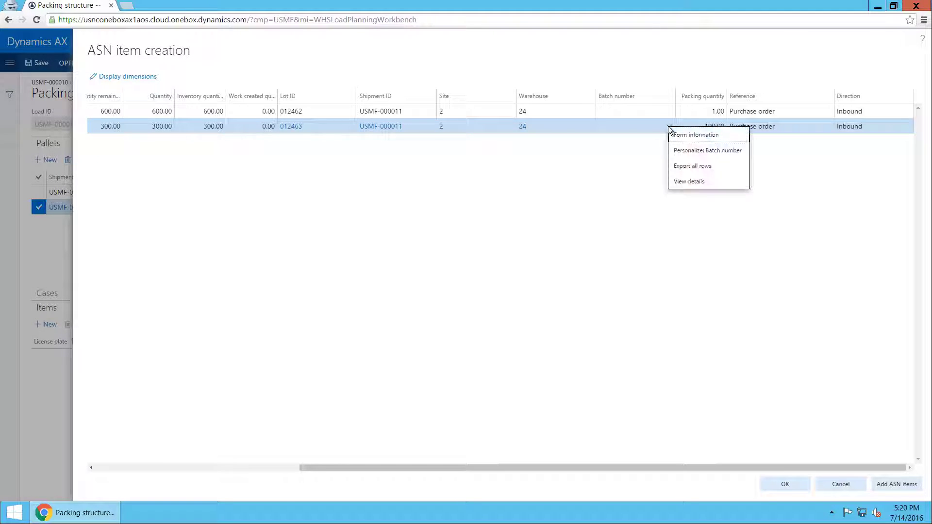
{"action": "left_click", "coordinate": [708, 183]}
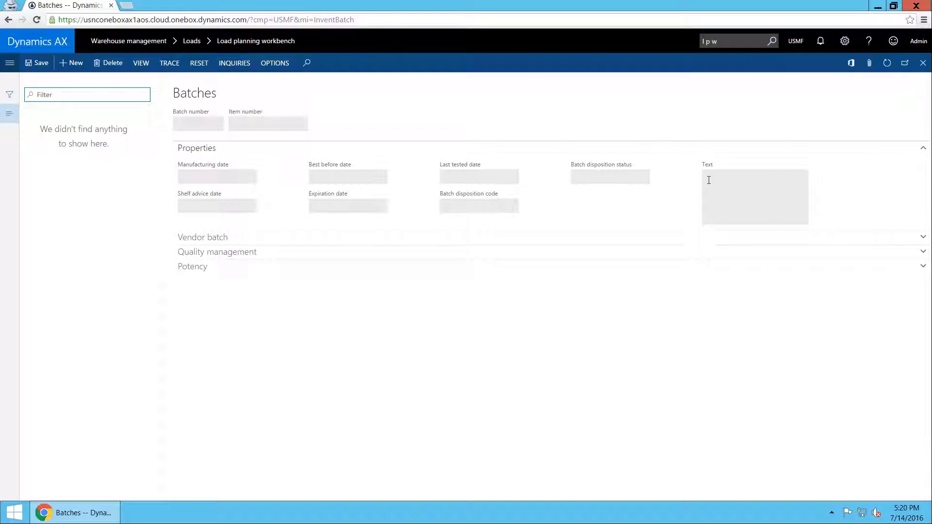
{"action": "left_click", "coordinate": [76, 64]}
{"action": "type", "text": "BN0001"}
{"action": "key", "text": "Tab"}
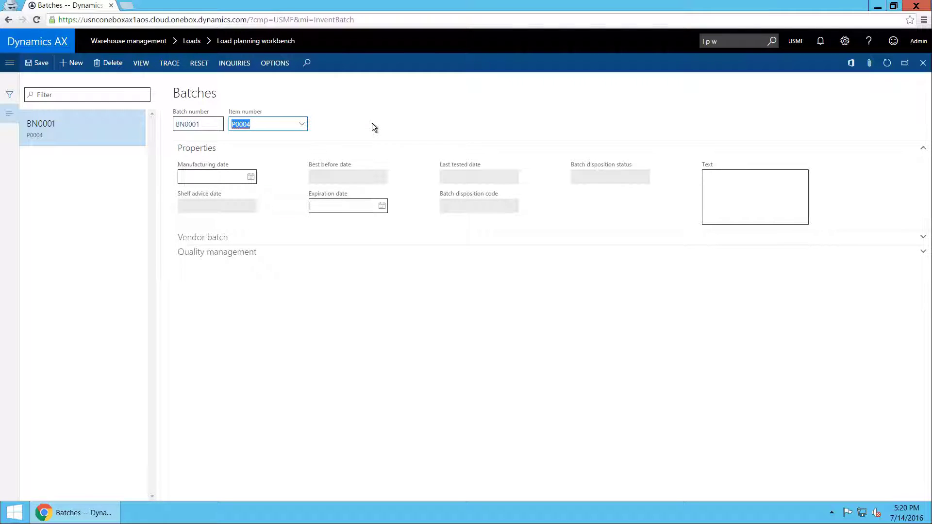
{"action": "left_click", "coordinate": [225, 178]}
{"action": "left_click", "coordinate": [242, 177]}
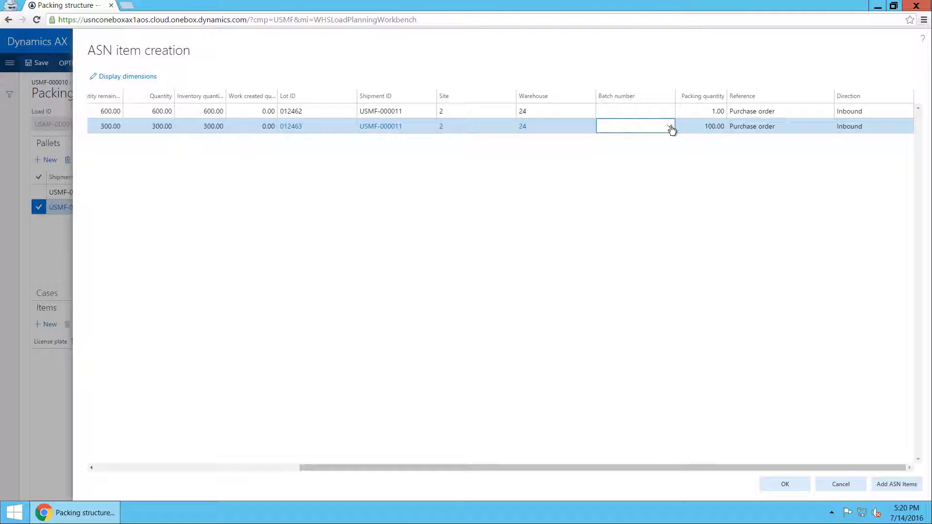
- Assign batch BN0001 to P0004 and add both items to the USMF-000011 pallet
{"action": "left_click", "coordinate": [670, 127]}
{"action": "left_click", "coordinate": [174, 184]}
{"action": "left_click", "coordinate": [193, 466]}
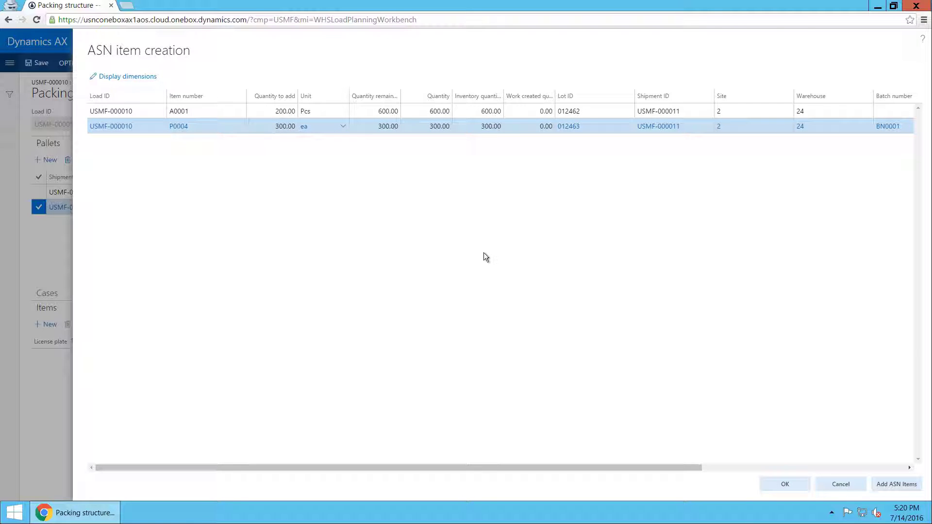
{"action": "left_click", "coordinate": [778, 485]}
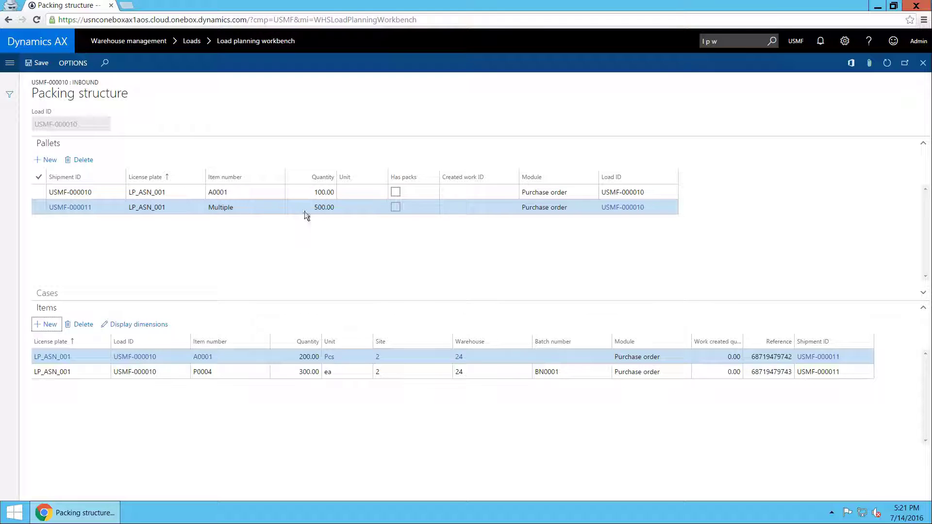
{"action": "left_click", "coordinate": [312, 207]}
- Create pallet LP_ASN_002 for shipment USMF-000011 with Has packs set to Yes
{"action": "left_click", "coordinate": [50, 160]}
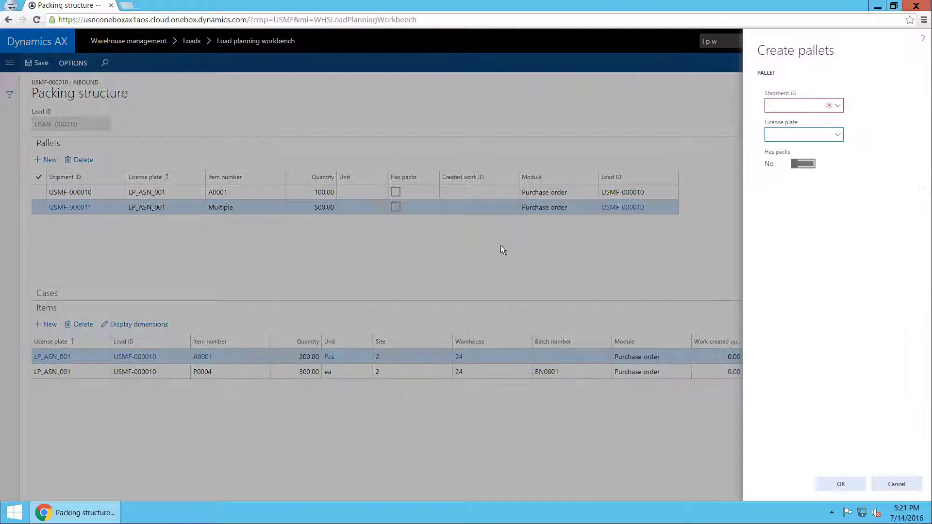
{"action": "left_click", "coordinate": [836, 106]}
{"action": "left_click", "coordinate": [815, 150]}
{"action": "left_click", "coordinate": [803, 133]}
{"action": "type", "text": "LP_ASN_00"}
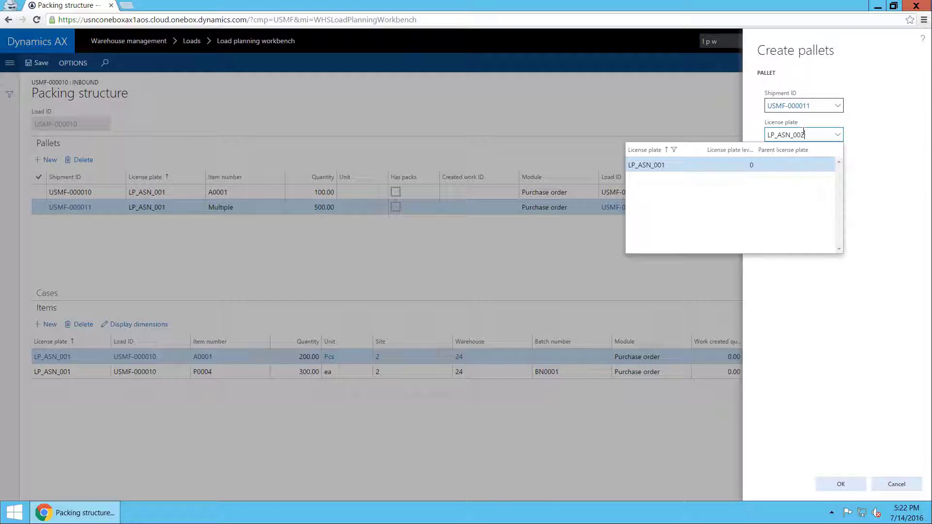
{"action": "type", "text": "2"}
{"action": "left_click", "coordinate": [879, 135]}
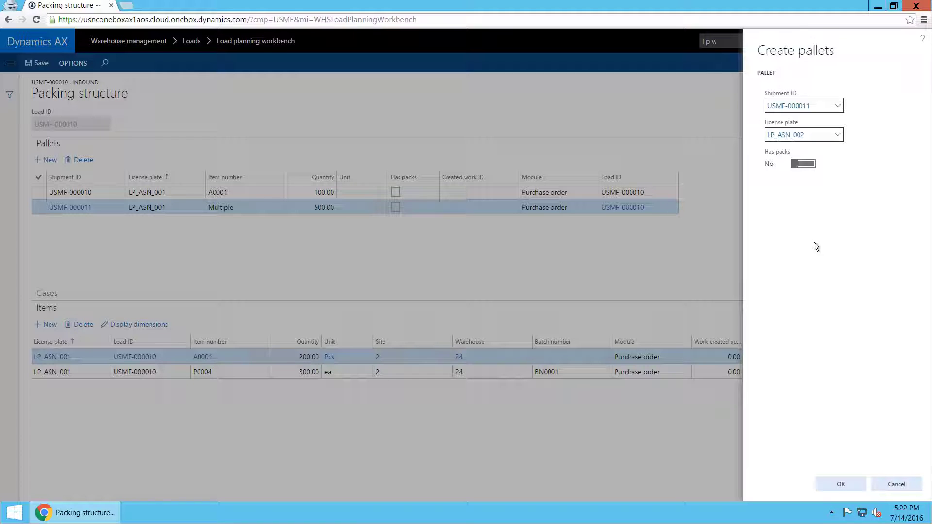
{"action": "left_click", "coordinate": [804, 165]}
{"action": "left_click", "coordinate": [835, 484]}
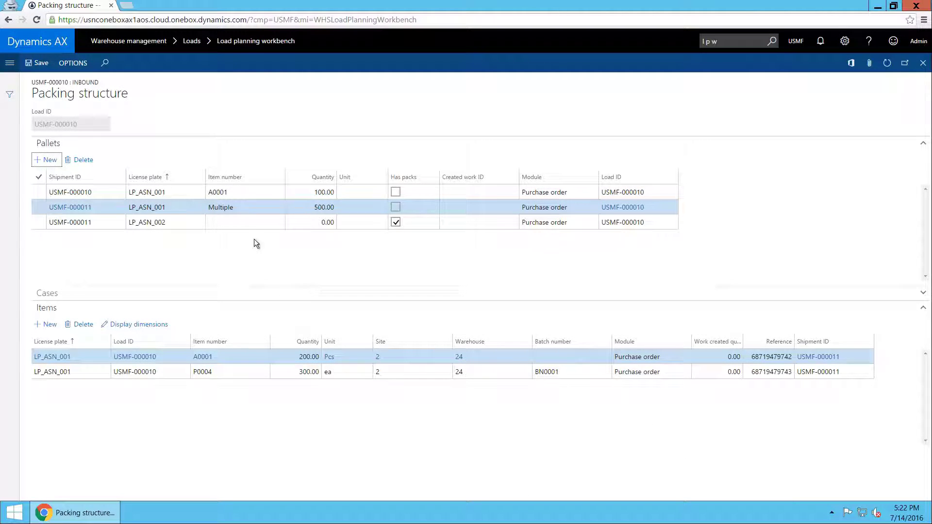
- Under pallet LP_ASN_002, add a new case with license plate LP_ASN_002_C01
{"action": "left_click", "coordinate": [244, 222]}
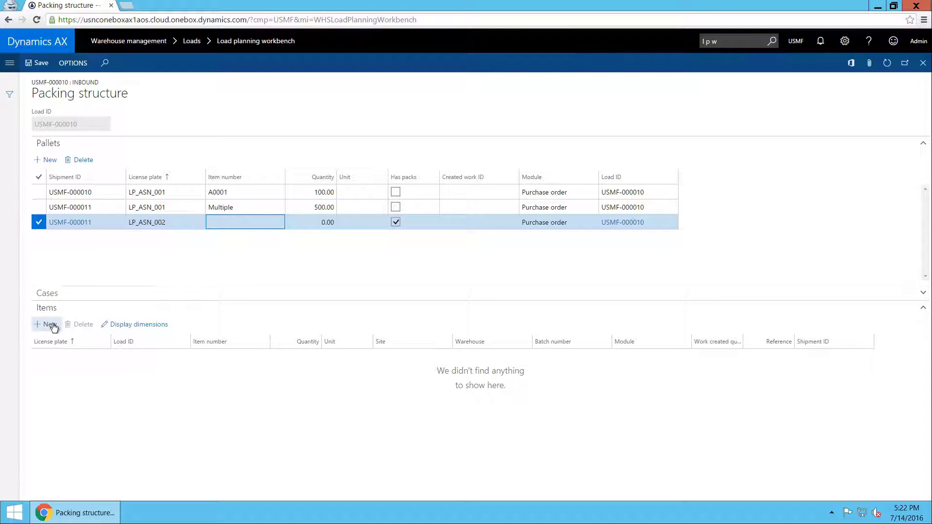
{"action": "left_click", "coordinate": [184, 296]}
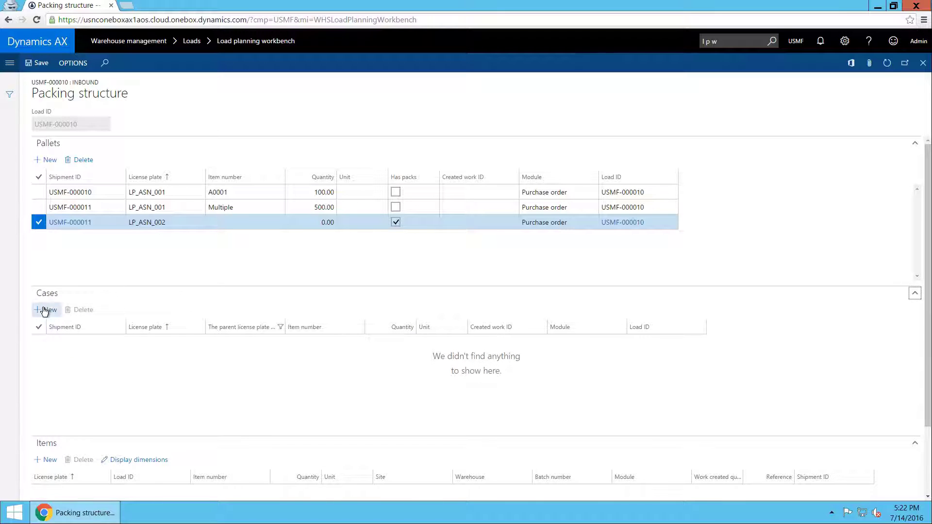
{"action": "left_click", "coordinate": [45, 310]}
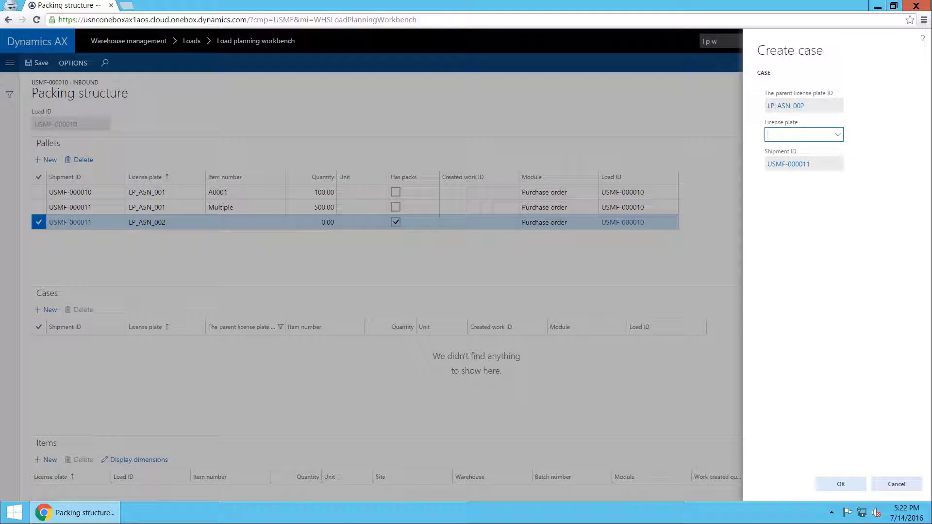
{"action": "type", "text": "LP_ASN"}
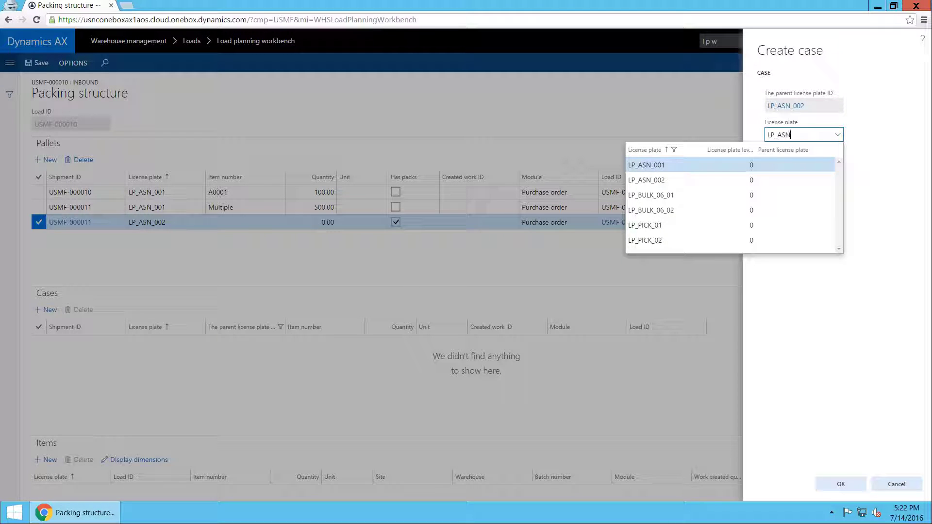
{"action": "type", "text": "_002_C01"}
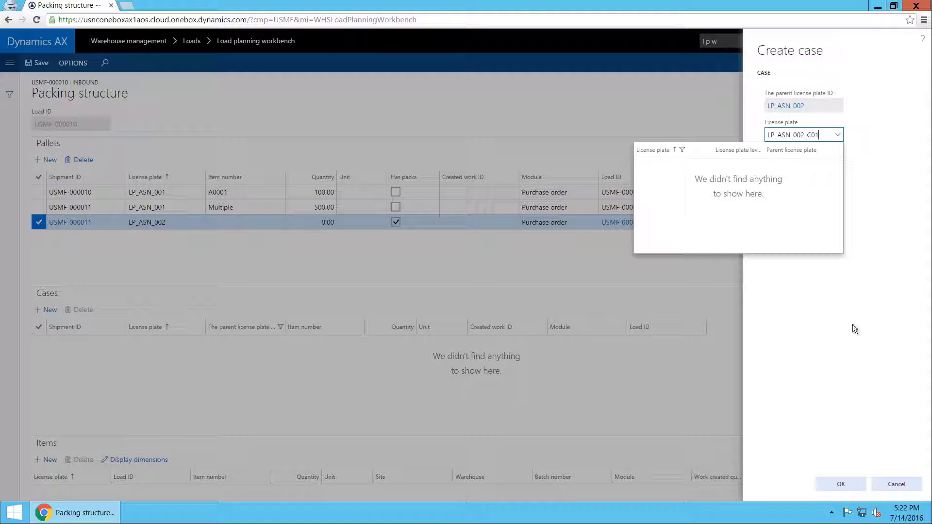
{"action": "key", "text": "Tab"}
{"action": "left_click", "coordinate": [832, 482]}
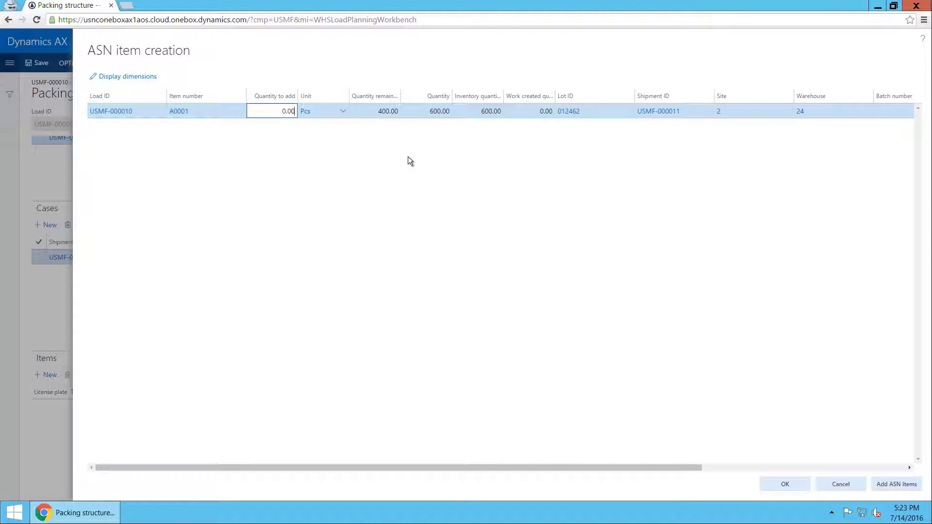
- Add the 400 Pcs of item A0001 to case LP_ASN_002_C01 as ASN items
{"action": "left_click", "coordinate": [893, 484]}
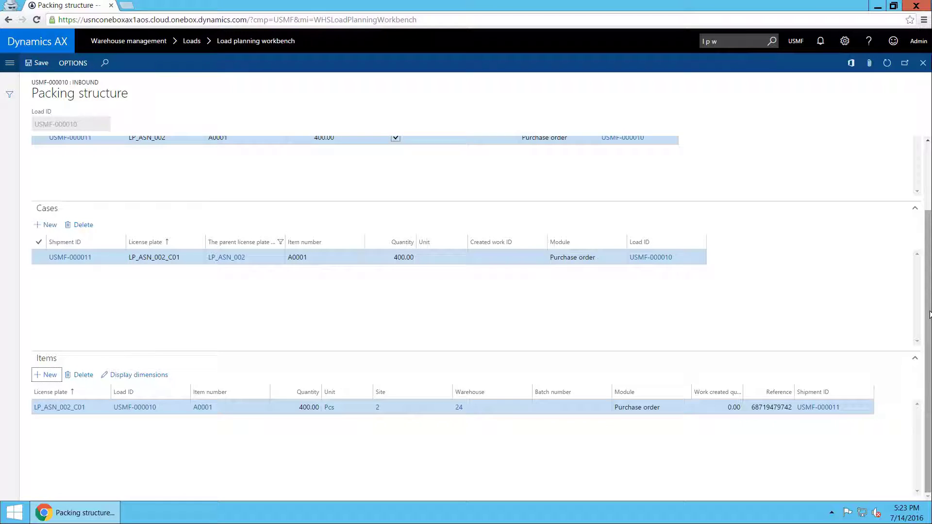
{"action": "scroll", "coordinate": [414, 293], "scroll_direction": "up", "scroll_amount": 3}
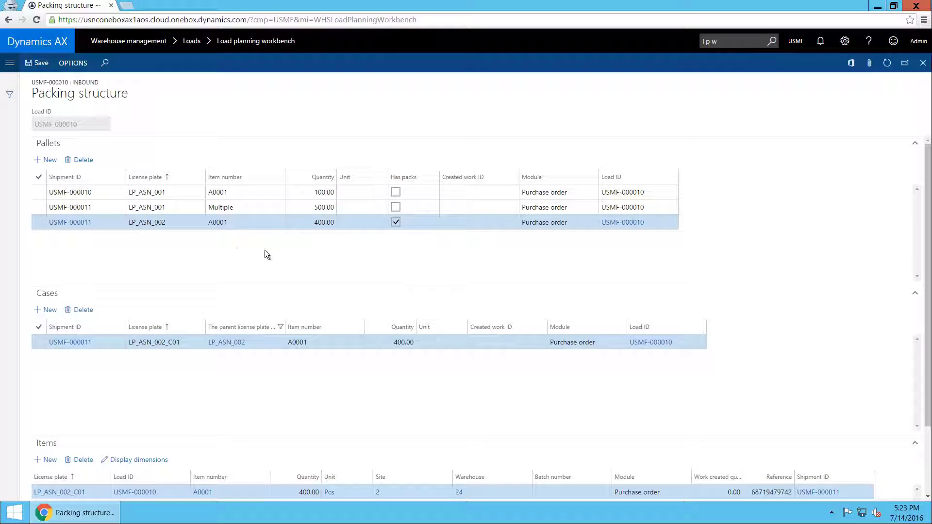